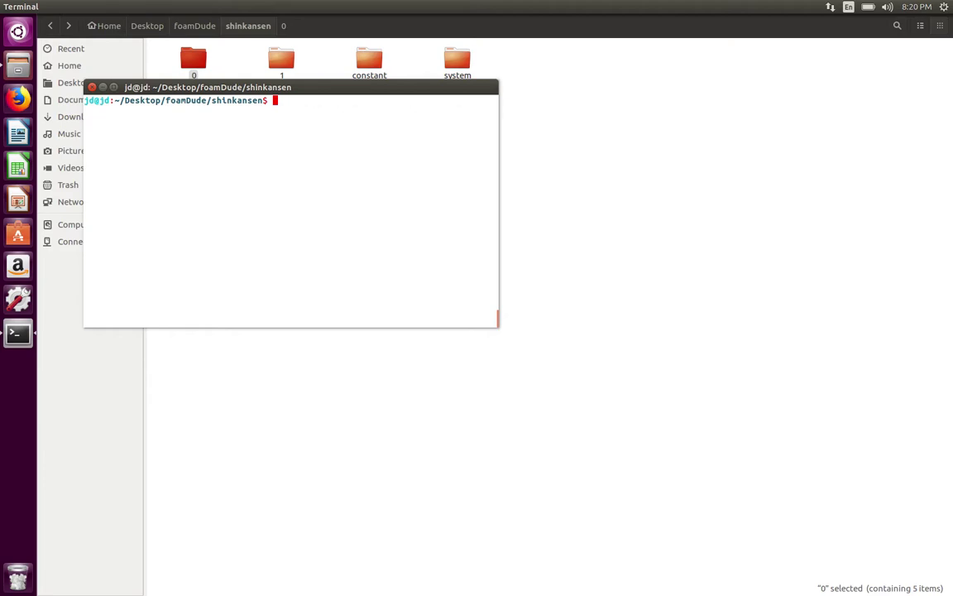
Load the ofdev OpenFOAM environment and launch paraFoam on the shinkansen case
{"action": "type", "text": "paraF"}
{"action": "key", "text": "Return"}
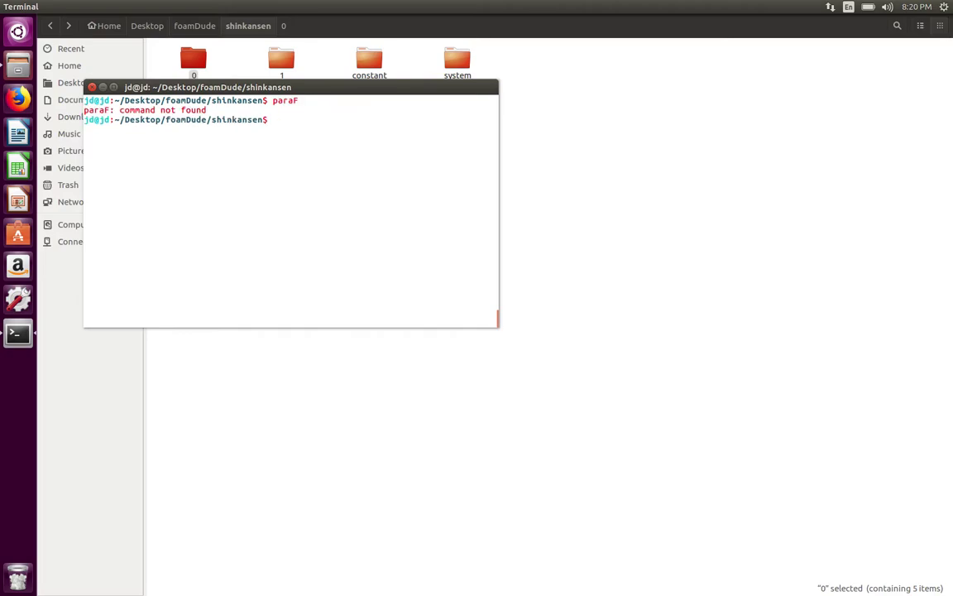
{"action": "type", "text": "ofdev"}
{"action": "key", "text": "Return"}
{"action": "type", "text": "paraFoam"}
{"action": "key", "text": "Return"}
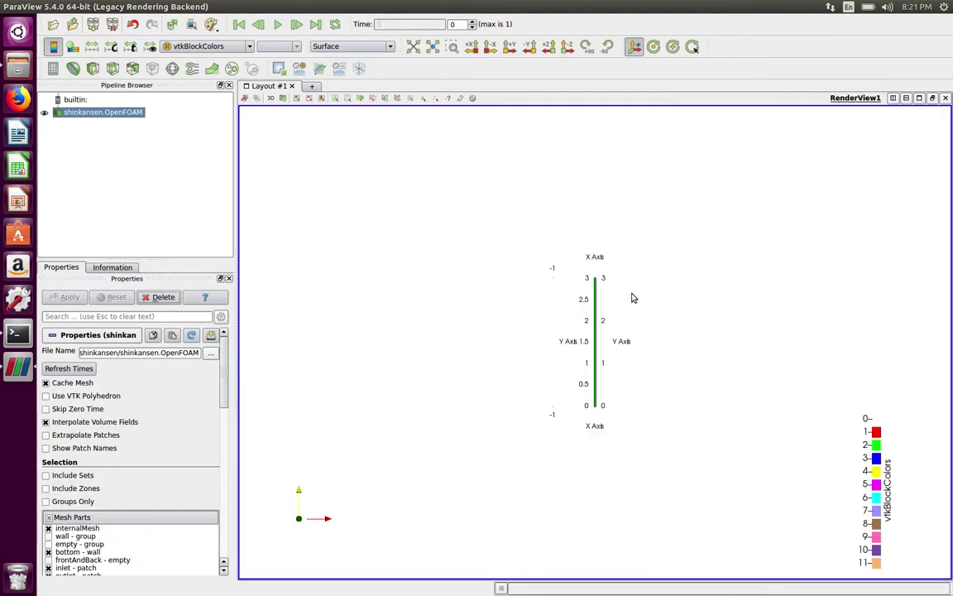
Show the time-1 castellated mesh side-on as Surface With Edges
{"action": "left_click_drag", "start_coordinate": [632, 296], "coordinate": [457, 179]}
{"action": "left_click", "coordinate": [295, 23]}
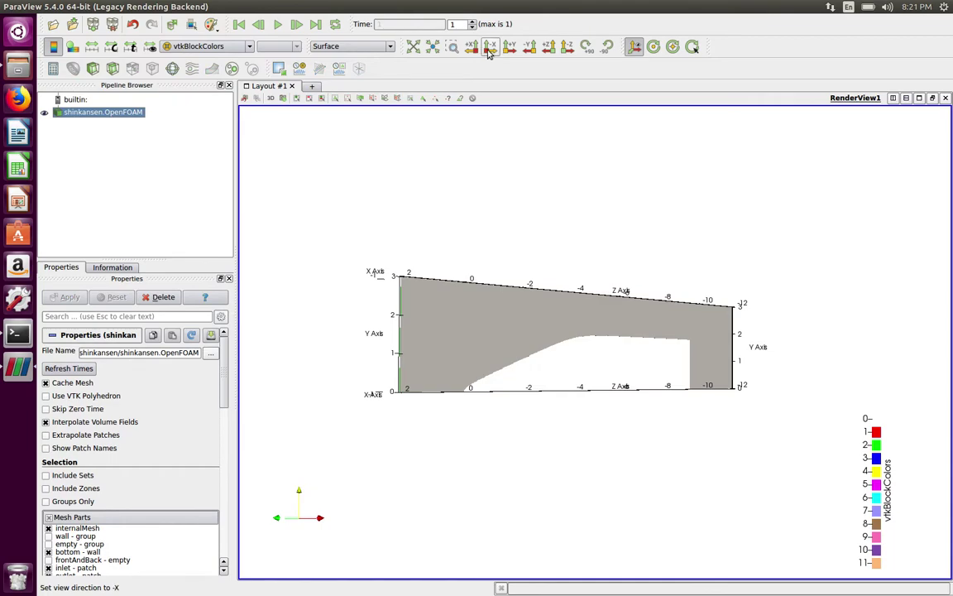
{"action": "left_click", "coordinate": [606, 50]}
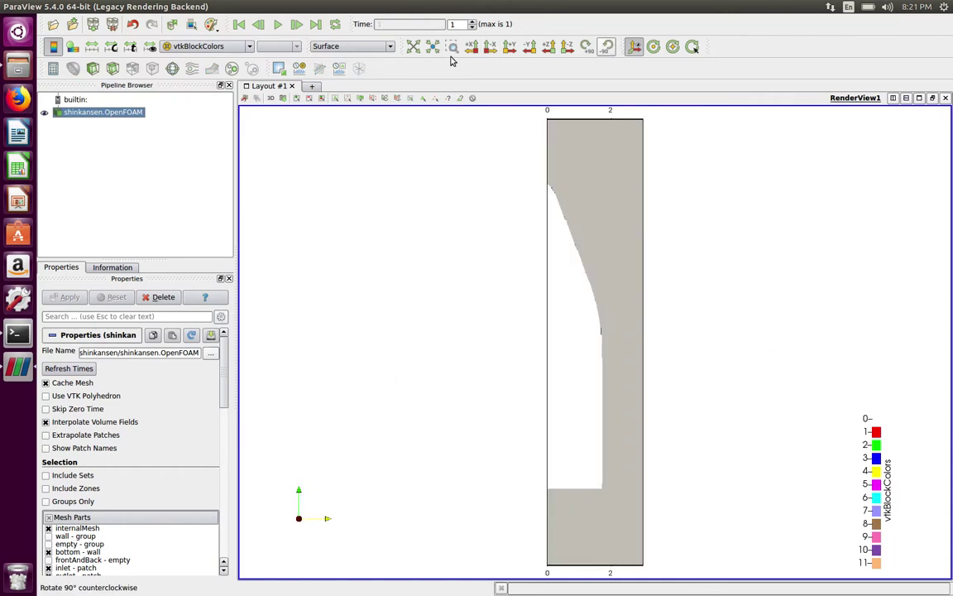
{"action": "left_click", "coordinate": [411, 48]}
{"action": "left_click", "coordinate": [351, 47]}
{"action": "left_click", "coordinate": [350, 89]}
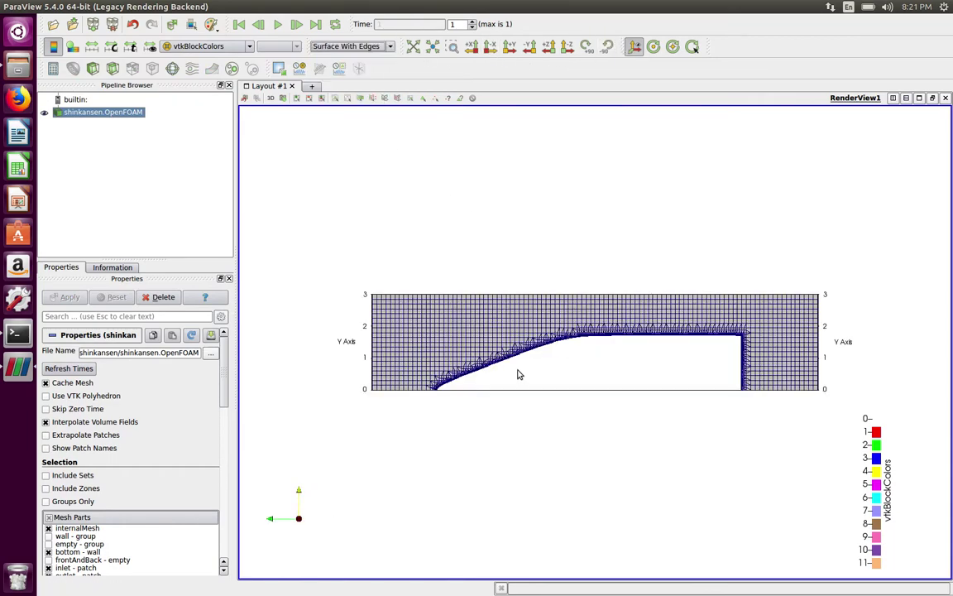
Zoom in on the train nose cells, then close ParaView
{"action": "scroll", "coordinate": [468, 336], "scroll_direction": "up", "scroll_amount": 5}
{"action": "scroll", "coordinate": [468, 336], "scroll_direction": "up", "scroll_amount": 2}
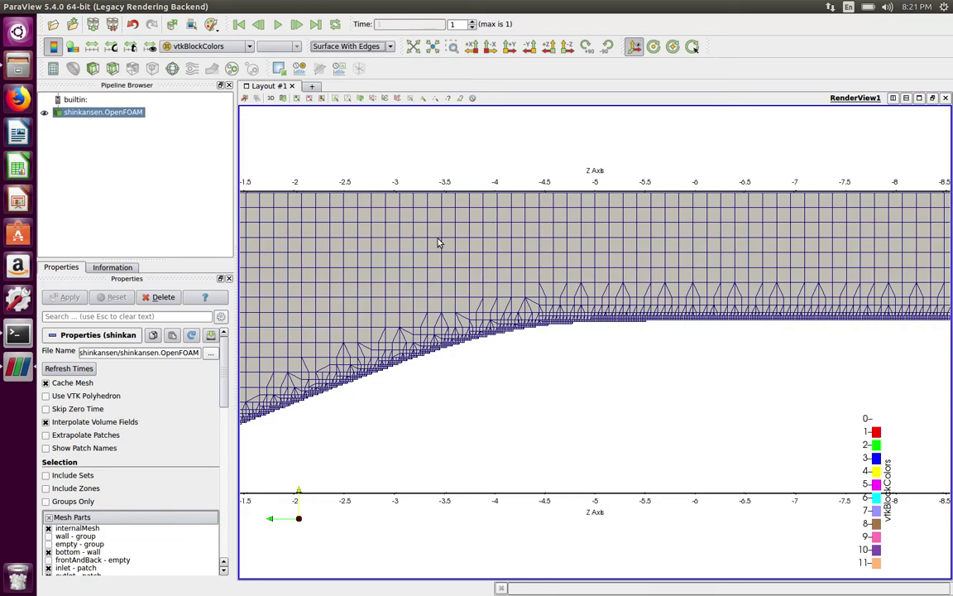
{"action": "mouse_move", "coordinate": [8, 8]}
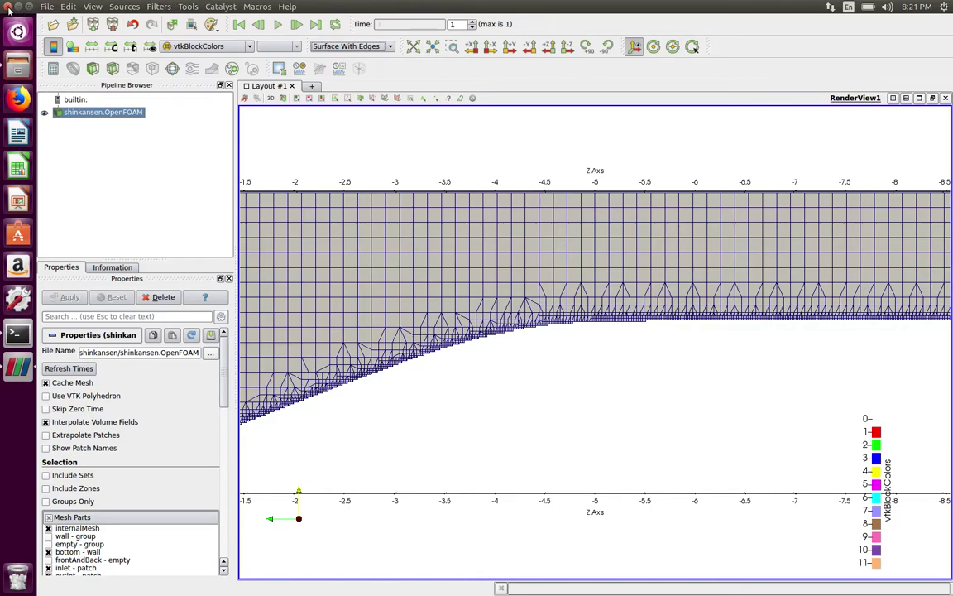
{"action": "left_click", "coordinate": [8, 8]}
Open system/snappyHexMeshDict in nano
{"action": "type", "text": "nano sna"}
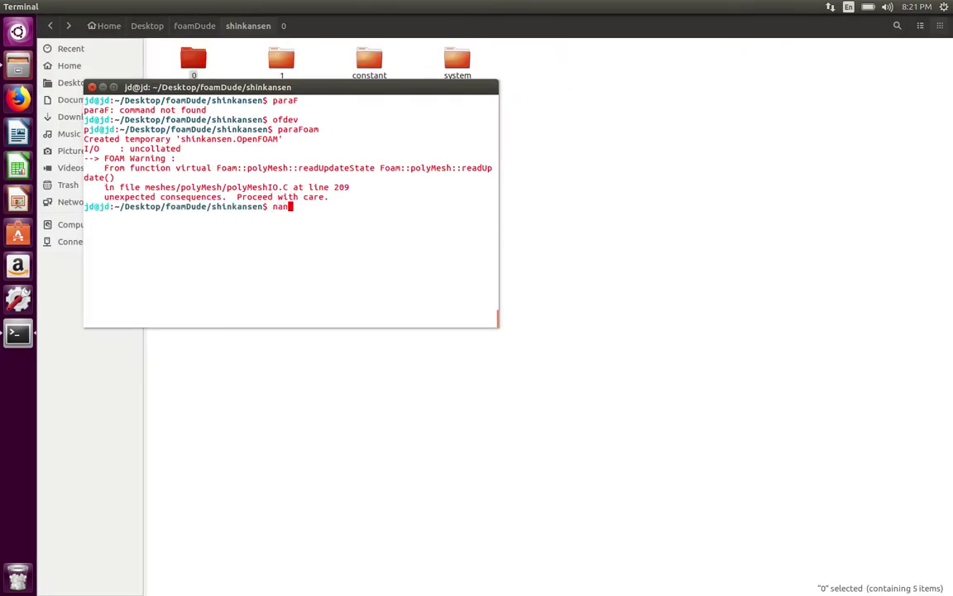
{"action": "key", "text": "BackSpace"}
{"action": "key", "text": "BackSpace"}
{"action": "type", "text": "ystem/sna"}
{"action": "key", "text": "Tab"}
{"action": "key", "text": "Return"}
Read down past refinementSurfaces and refinementRegions to the snapControls section
{"action": "key", "text": "Down"}
{"action": "key", "text": "Down"}
{"action": "key", "text": "Down"}
{"action": "key", "text": "Down"}
{"action": "key", "text": "Down"}
{"action": "key", "text": "Down"}
{"action": "key", "text": "Down"}
{"action": "key", "text": "Down"}
{"action": "key", "text": "Down"}
{"action": "key", "text": "Down"}
{"action": "key", "text": "Down"}
{"action": "key", "text": "Down"}
{"action": "key", "text": "Down"}
{"action": "key", "text": "Down"}
{"action": "key", "text": "Down"}
{"action": "key", "text": "Down"}
{"action": "key", "text": "Down"}
{"action": "key", "text": "Down"}
{"action": "key", "text": "Down"}
{"action": "key", "text": "Down"}
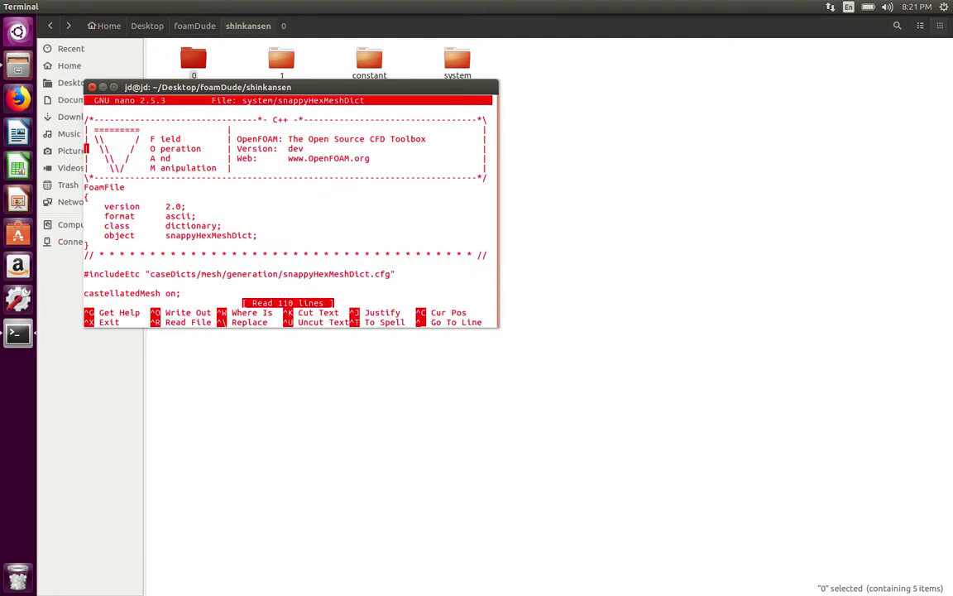
{"action": "key", "text": "Down"}
{"action": "key", "text": "Down"}
{"action": "key", "text": "Down"}
{"action": "key", "text": "Down"}
{"action": "key", "text": "Down"}
{"action": "key", "text": "Down"}
{"action": "key", "text": "Down"}
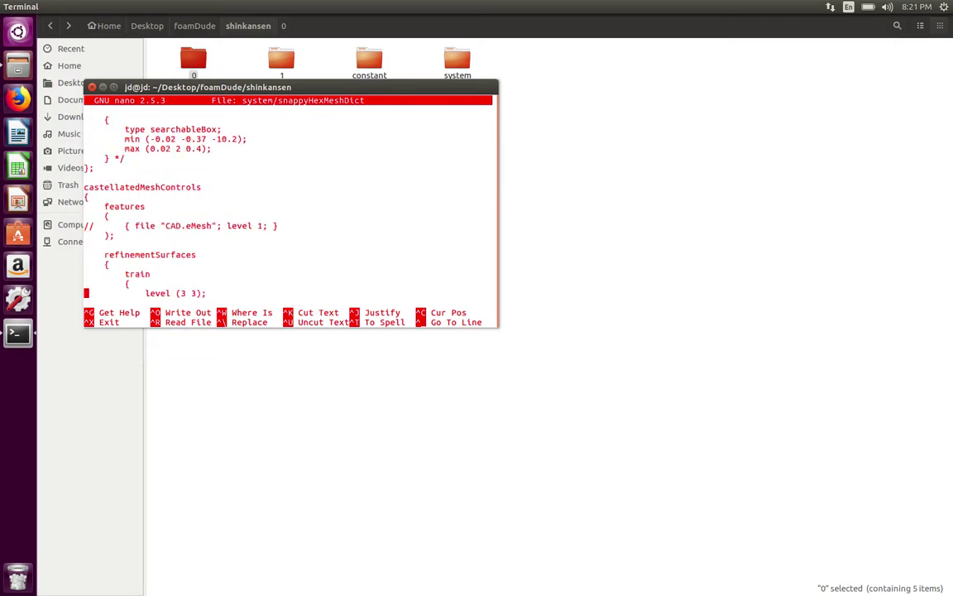
{"action": "key", "text": "Down"}
{"action": "key", "text": "Down"}
{"action": "key", "text": "Down"}
{"action": "key", "text": "Down"}
{"action": "key", "text": "Down"}
{"action": "key", "text": "Down"}
{"action": "key", "text": "Down"}
{"action": "key", "text": "Down"}
{"action": "key", "text": "Down"}
{"action": "key", "text": "Down"}
{"action": "key", "text": "Down"}
{"action": "key", "text": "Down"}
{"action": "key", "text": "Down"}
{"action": "key", "text": "Down"}
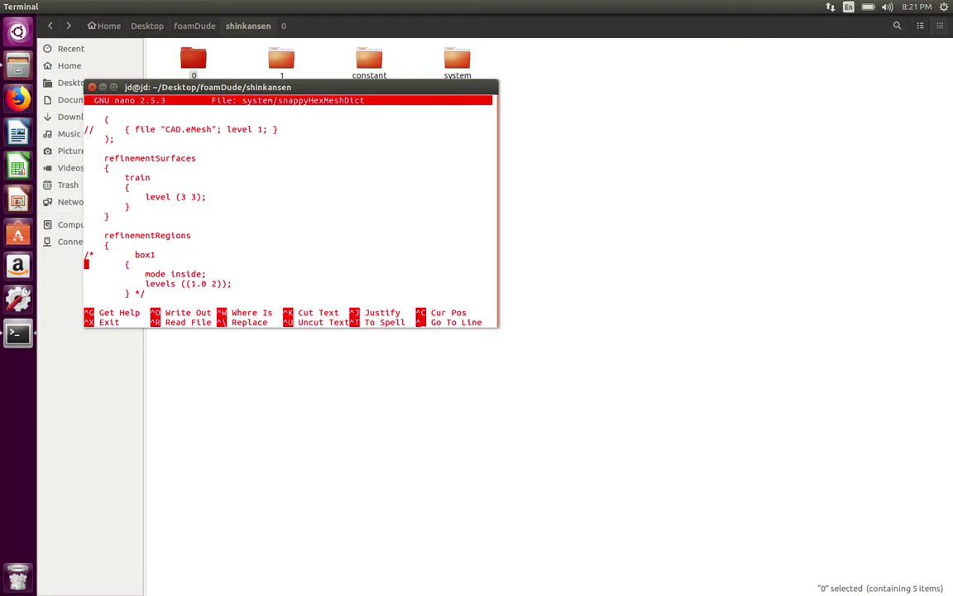
{"action": "key", "text": "Down"}
{"action": "key", "text": "Down"}
{"action": "key", "text": "Down"}
{"action": "key", "text": "Down"}
{"action": "key", "text": "Down"}
{"action": "key", "text": "Down"}
{"action": "key", "text": "Down"}
{"action": "key", "text": "Down"}
{"action": "key", "text": "Down"}
{"action": "key", "text": "Down"}
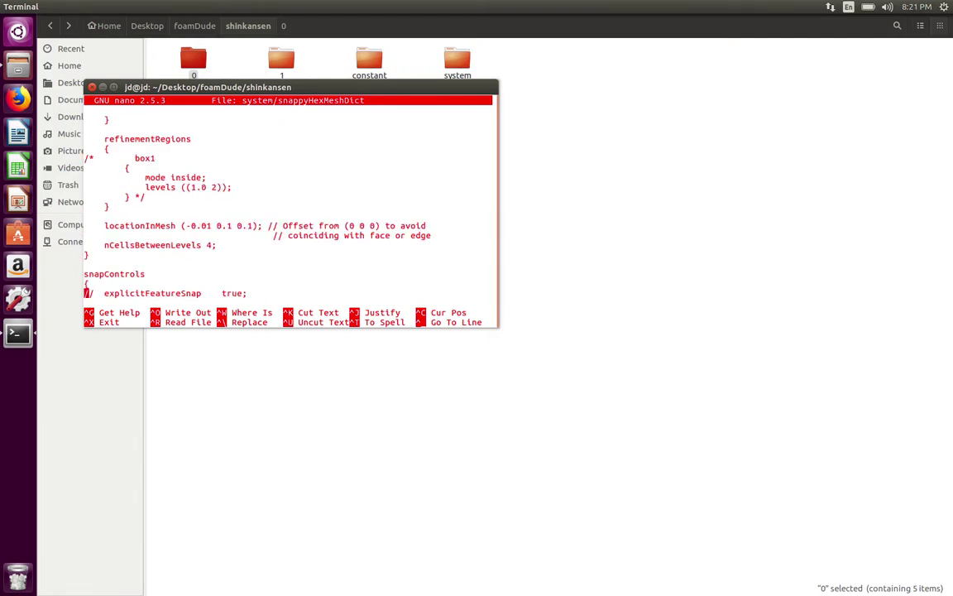
{"action": "key", "text": "Up"}
{"action": "key", "text": "Up"}
{"action": "key", "text": "Up"}
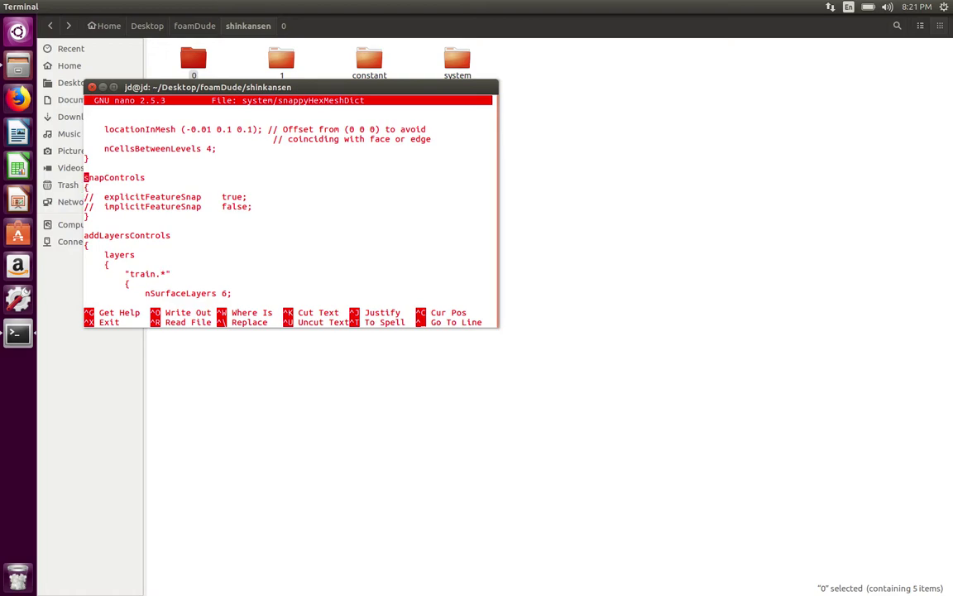
{"action": "key", "text": "Down"}
Change the snap setting from off to on
{"action": "key", "text": "Up"}
{"action": "key", "text": "Up"}
{"action": "key", "text": "Up"}
{"action": "key", "text": "Up"}
{"action": "key", "text": "Up"}
{"action": "key", "text": "Up"}
{"action": "key", "text": "Up"}
{"action": "key", "text": "Up"}
{"action": "key", "text": "Up"}
{"action": "key", "text": "Up"}
{"action": "key", "text": "Up"}
{"action": "key", "text": "Up"}
{"action": "key", "text": "Up"}
{"action": "key", "text": "Up"}
{"action": "key", "text": "Up"}
{"action": "key", "text": "Up"}
{"action": "key", "text": "Up"}
{"action": "key", "text": "Up"}
{"action": "key", "text": "Up"}
{"action": "key", "text": "Up"}
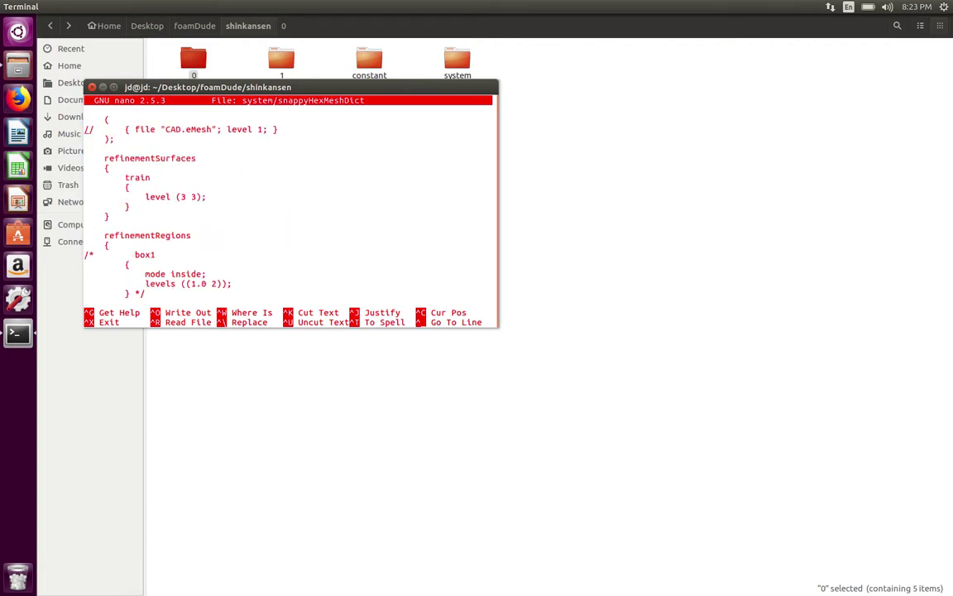
{"action": "key", "text": "Up"}
{"action": "key", "text": "Up"}
{"action": "key", "text": "Up"}
{"action": "key", "text": "Up"}
{"action": "key", "text": "Up"}
{"action": "key", "text": "Up"}
{"action": "key", "text": "Up"}
{"action": "key", "text": "Up"}
{"action": "key", "text": "Up"}
{"action": "key", "text": "Up"}
{"action": "key", "text": "Up"}
{"action": "key", "text": "Up"}
{"action": "key", "text": "Up"}
{"action": "key", "text": "Up"}
{"action": "key", "text": "Up"}
{"action": "key", "text": "Up"}
{"action": "key", "text": "Up"}
{"action": "key", "text": "Up"}
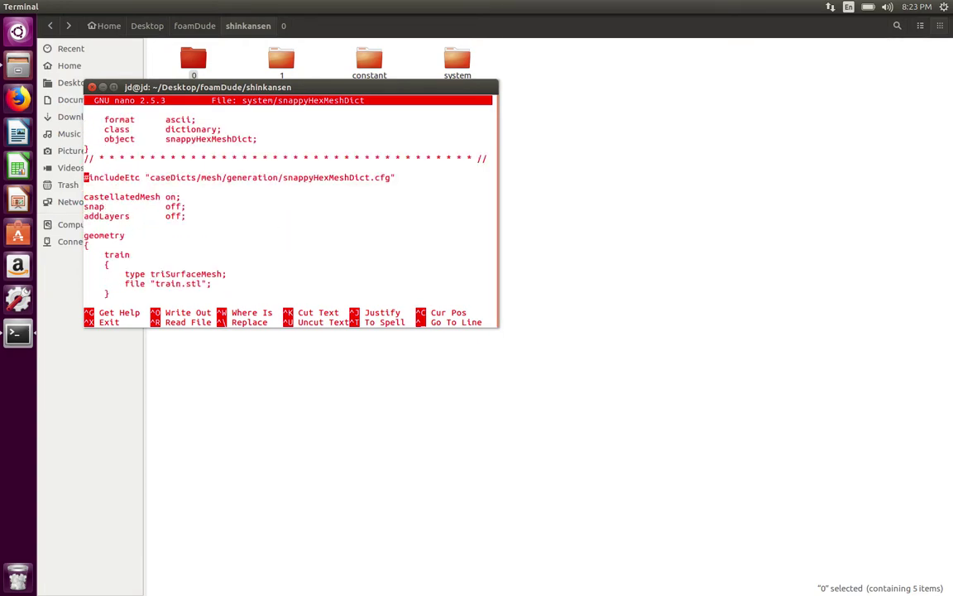
{"action": "key", "text": "End"}
{"action": "key", "text": "Down"}
{"action": "key", "text": "BackSpace"}
{"action": "key", "text": "BackSpace"}
{"action": "type", "text": "n"}
Save snappyHexMeshDict and exit nano
{"action": "key", "text": "ctrl+o"}
{"action": "key", "text": "Return"}
{"action": "key", "text": "ctrl+x"}
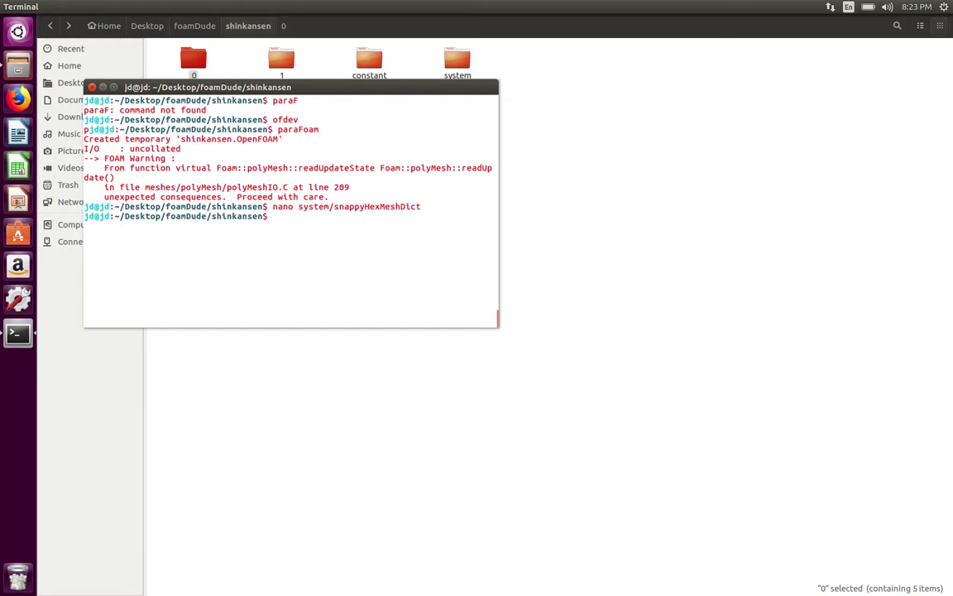
Delete the time-1 folder with rm -rf 1 and run snappyHexMesh
{"action": "type", "text": "rm -rf 1"}
{"action": "key", "text": "Return"}
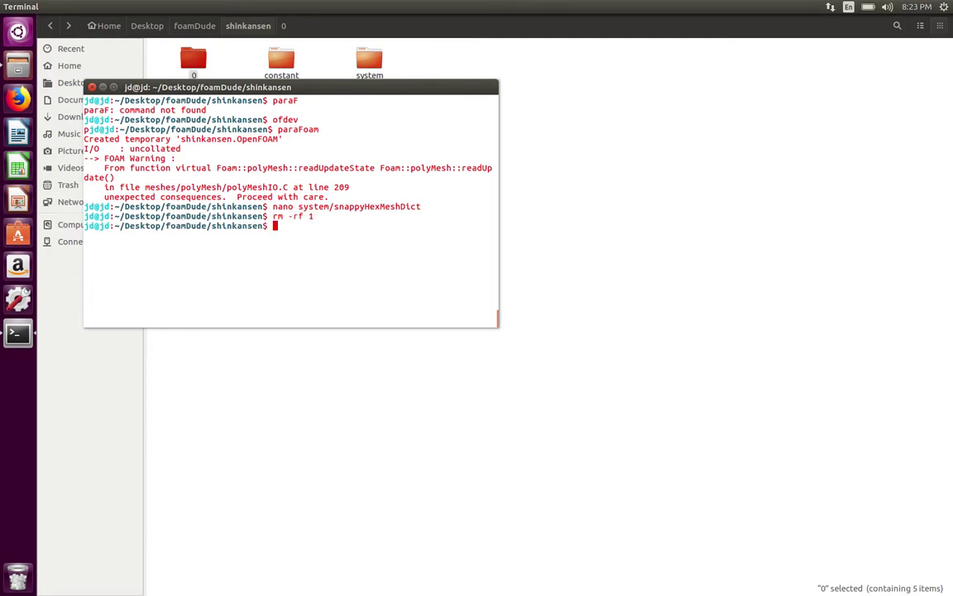
{"action": "type", "text": "snapp"}
{"action": "key", "text": "Tab"}
{"action": "key", "text": "Return"}
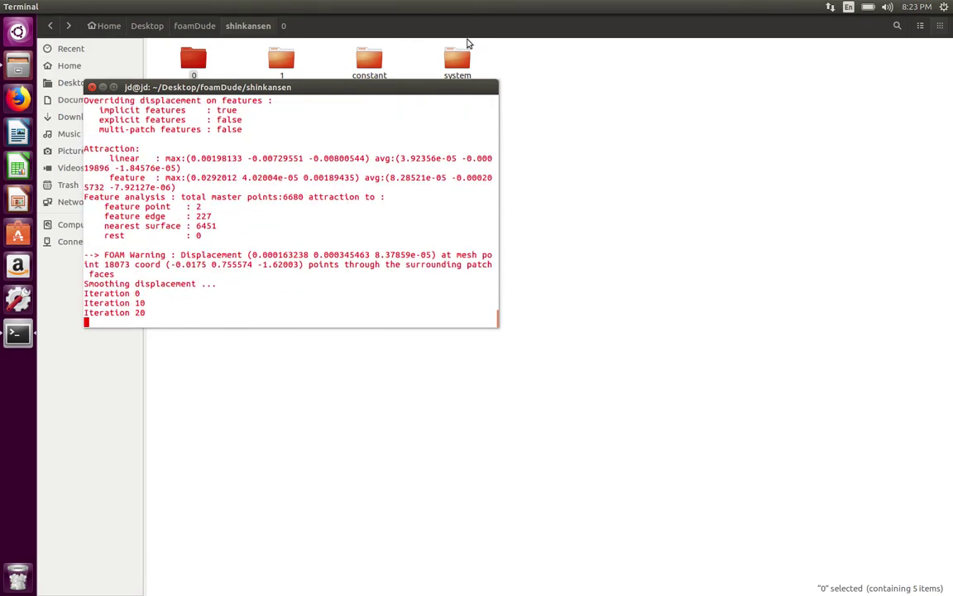
{"action": "left_click_drag", "start_coordinate": [379, 88], "coordinate": [462, 129]}
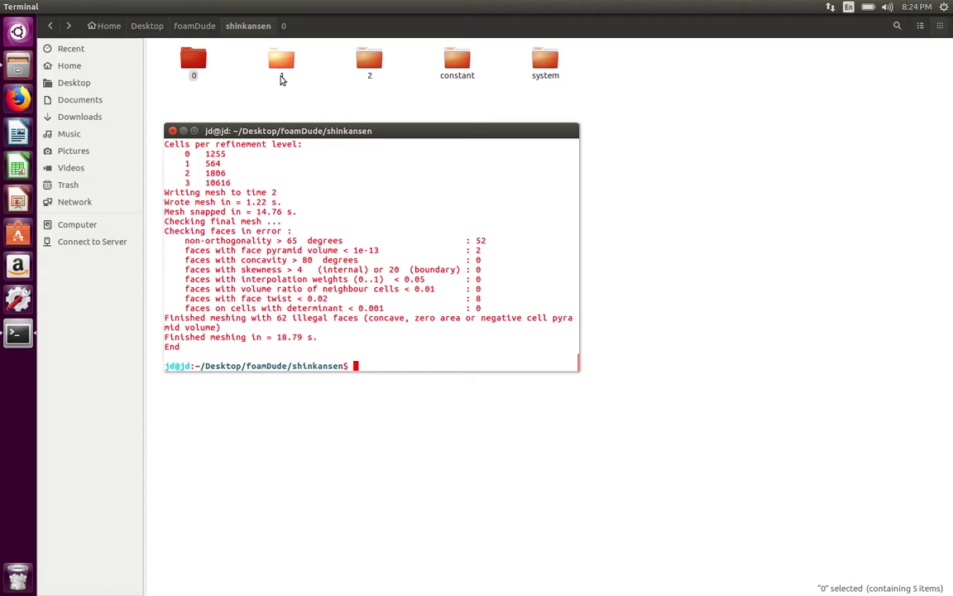
Relaunch paraFoam, enable parallel projection and apply the shinkansen case
{"action": "type", "text": "paraFoam"}
{"action": "key", "text": "Return"}
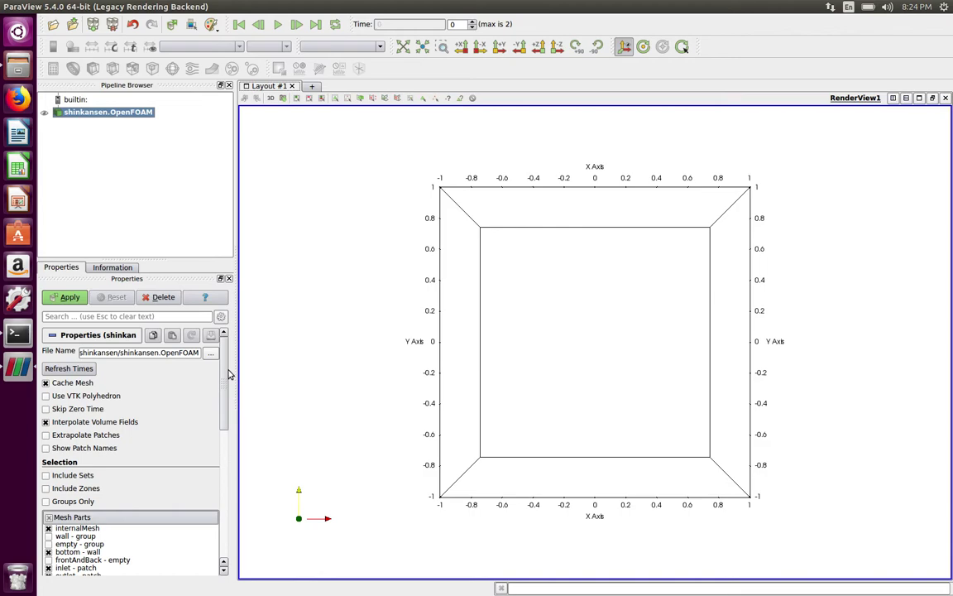
{"action": "left_click_drag", "start_coordinate": [225, 389], "coordinate": [228, 532]}
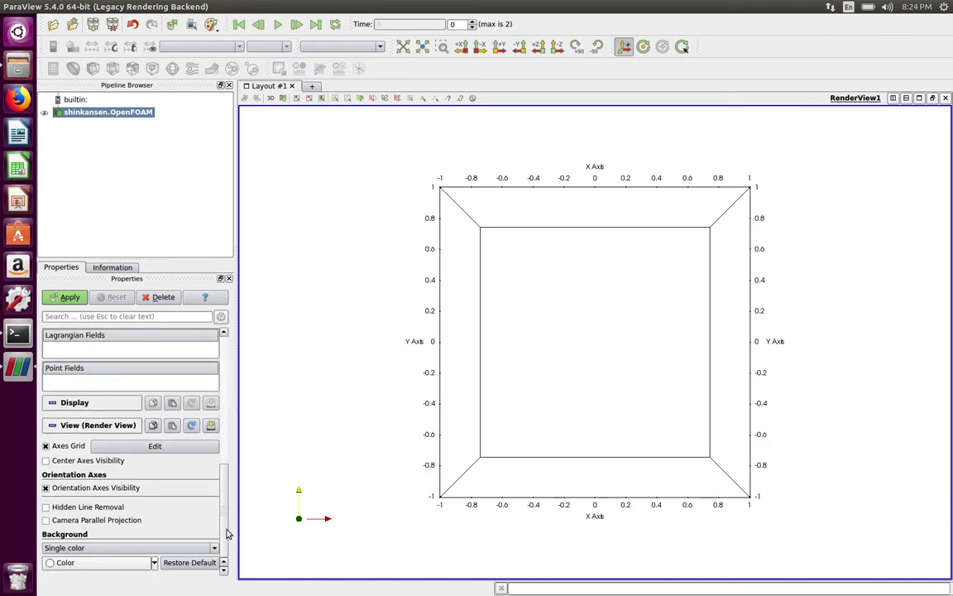
{"action": "left_click", "coordinate": [94, 519]}
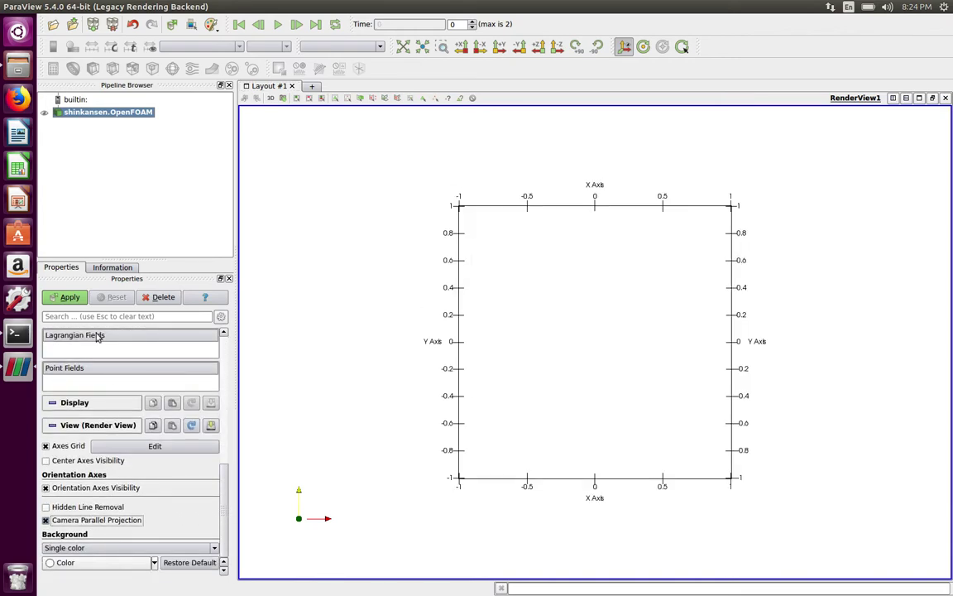
{"action": "left_click", "coordinate": [70, 299]}
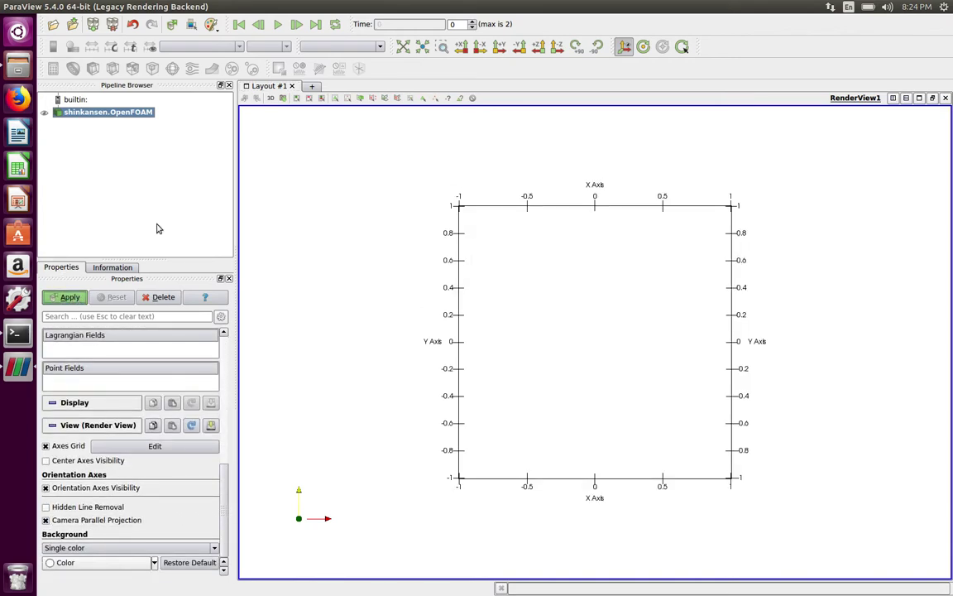
View the domain side-on from -X, shown as Surface With Edges
{"action": "left_click", "coordinate": [547, 47]}
{"action": "left_click", "coordinate": [510, 47]}
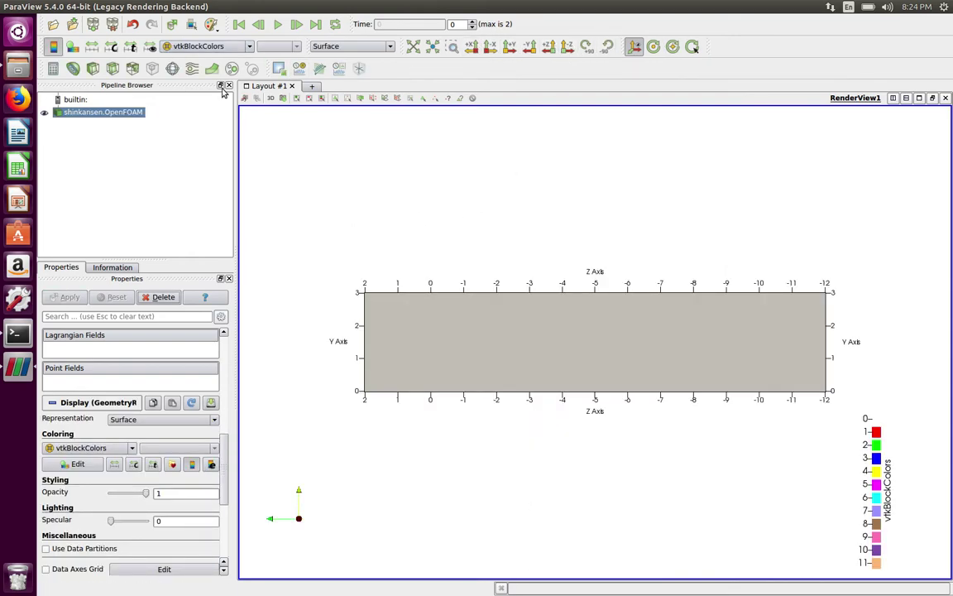
{"action": "left_click", "coordinate": [332, 48]}
{"action": "left_click", "coordinate": [334, 89]}
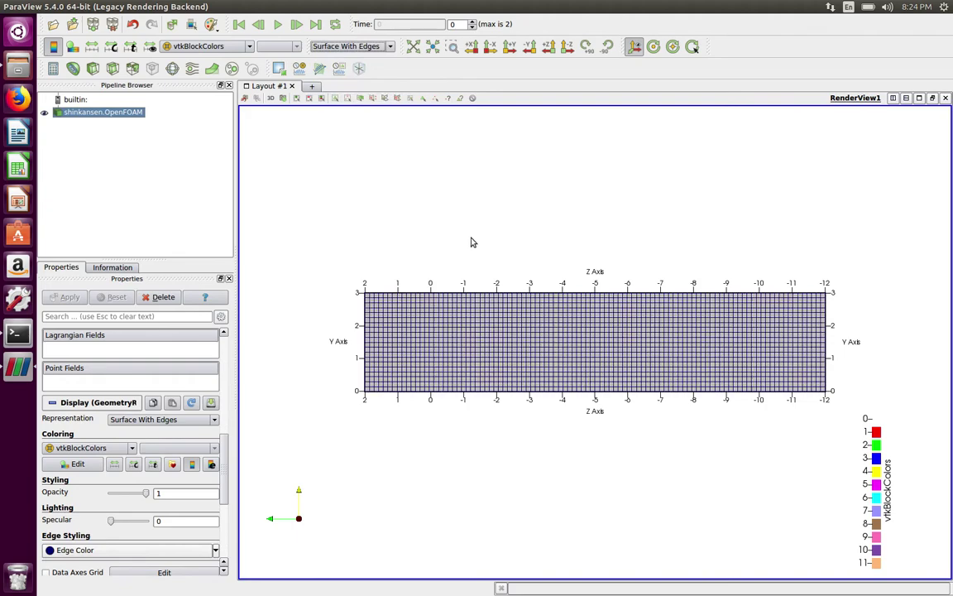
{"action": "scroll", "coordinate": [513, 342], "scroll_direction": "up", "scroll_amount": 2}
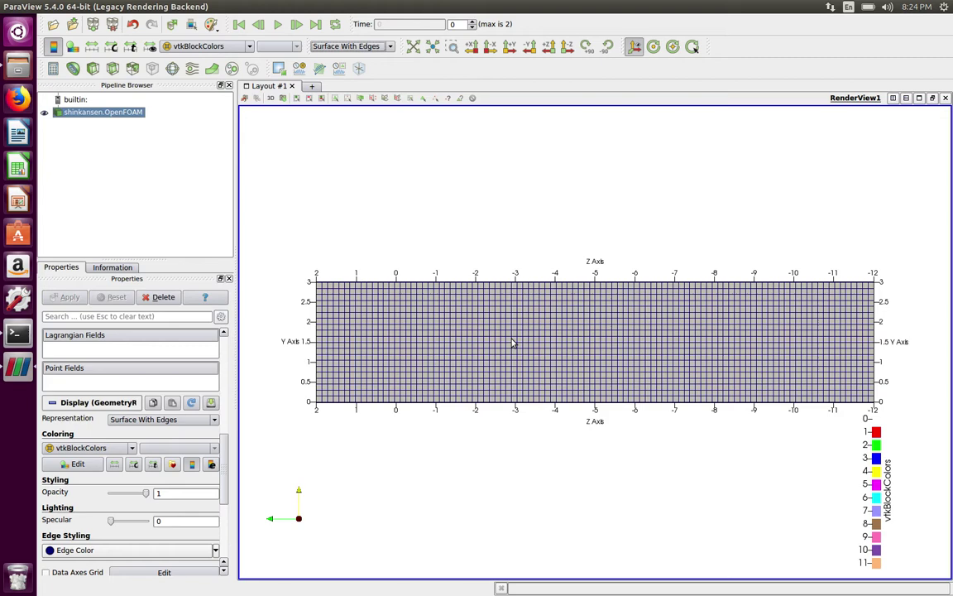
At time step 1, zoom into the nose refinement and back out to the full mesh
{"action": "left_click", "coordinate": [296, 25]}
{"action": "scroll", "coordinate": [642, 328], "scroll_direction": "up", "scroll_amount": 10}
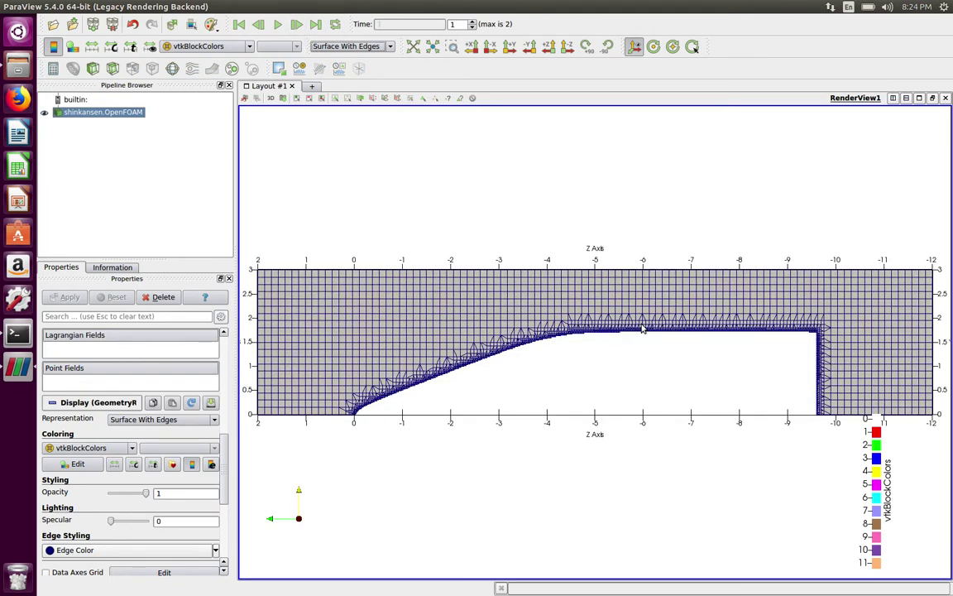
{"action": "scroll", "coordinate": [561, 304], "scroll_direction": "up", "scroll_amount": 3}
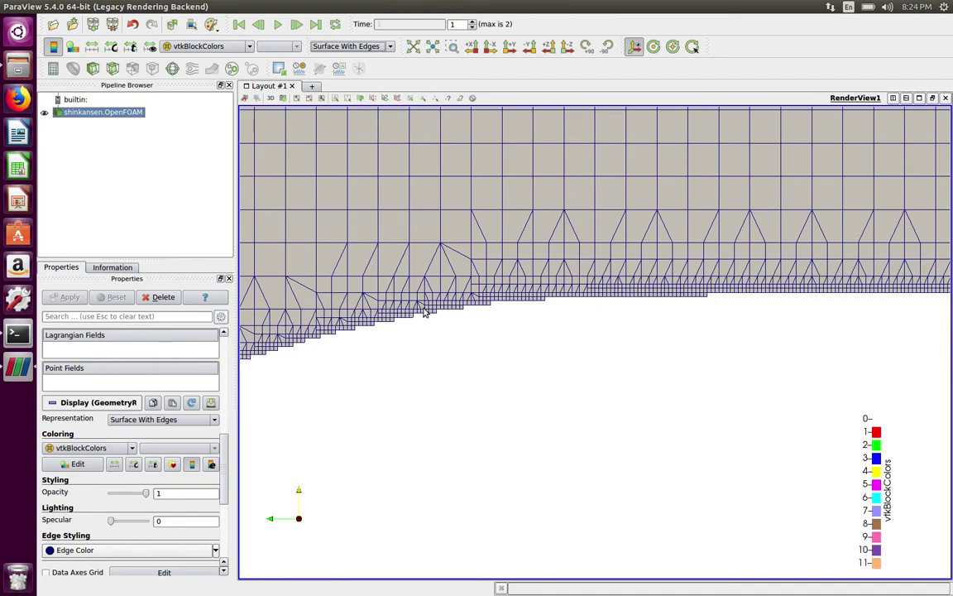
{"action": "scroll", "coordinate": [423, 310], "scroll_direction": "down", "scroll_amount": 3}
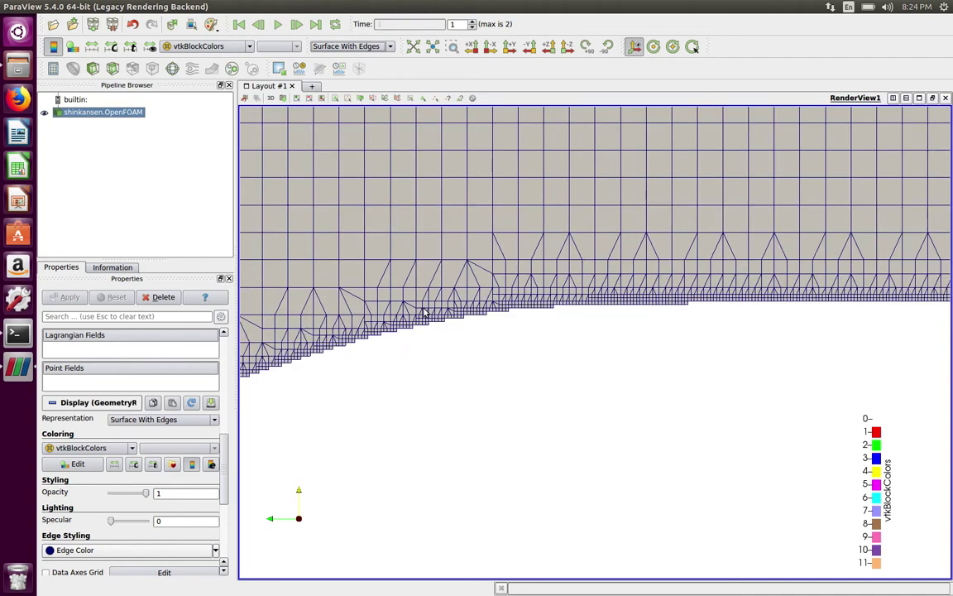
{"action": "scroll", "coordinate": [546, 310], "scroll_direction": "down", "scroll_amount": 1}
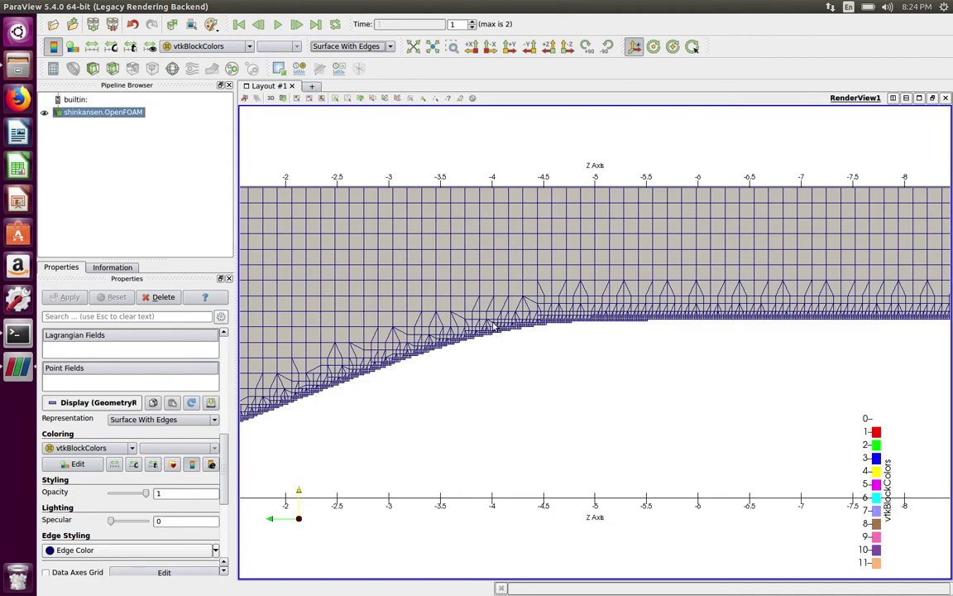
{"action": "scroll", "coordinate": [428, 321], "scroll_direction": "down", "scroll_amount": 1}
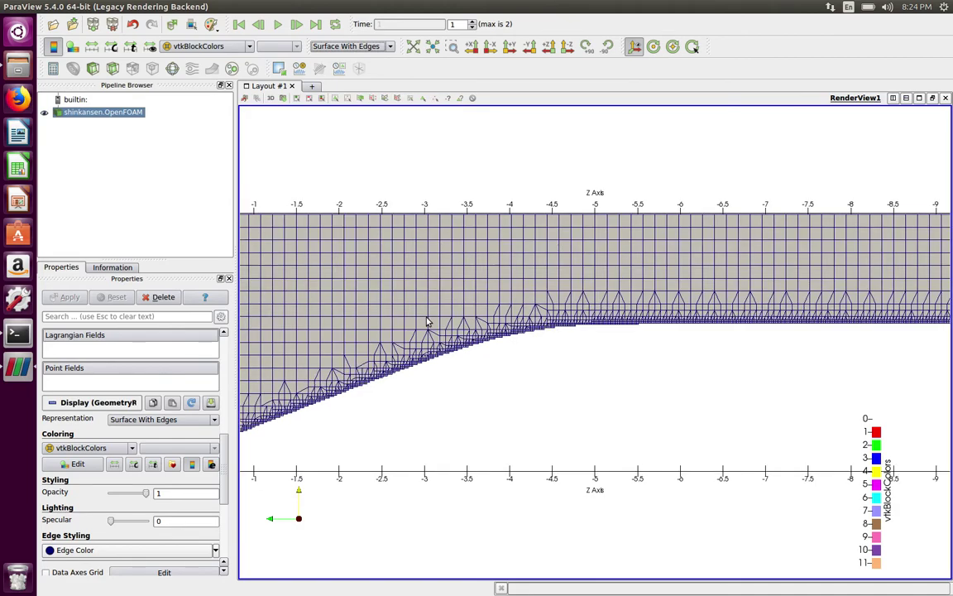
{"action": "scroll", "coordinate": [426, 320], "scroll_direction": "down", "scroll_amount": 2}
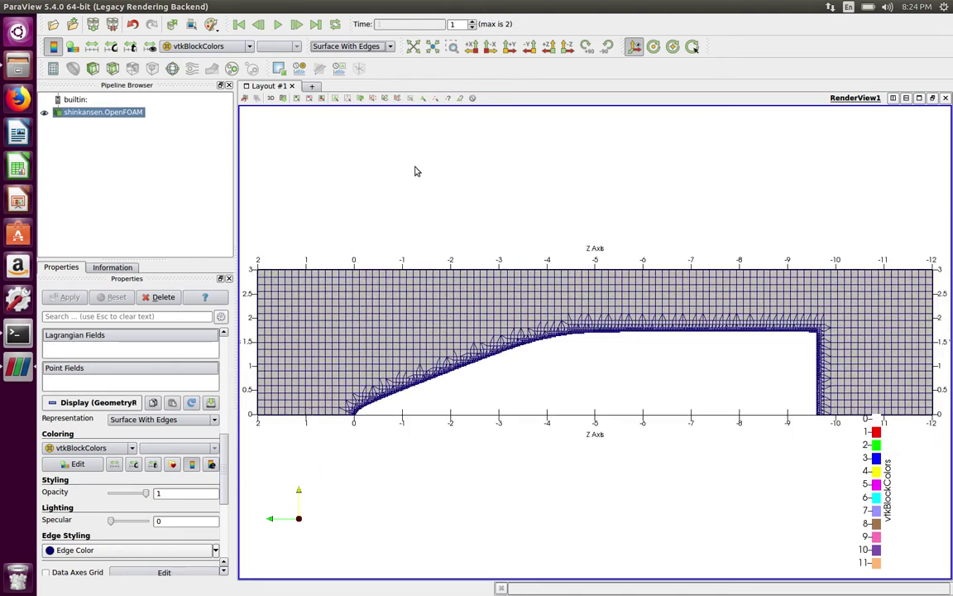
Step to time 2 and zoom in on the snapped cells around the nose
{"action": "left_click", "coordinate": [297, 27]}
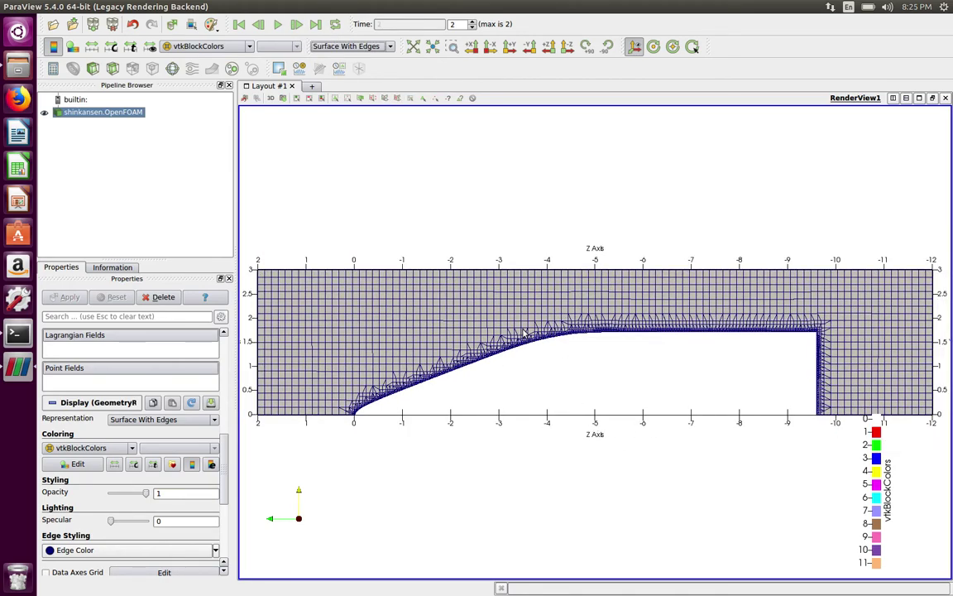
{"action": "scroll", "coordinate": [525, 333], "scroll_direction": "up", "scroll_amount": 5}
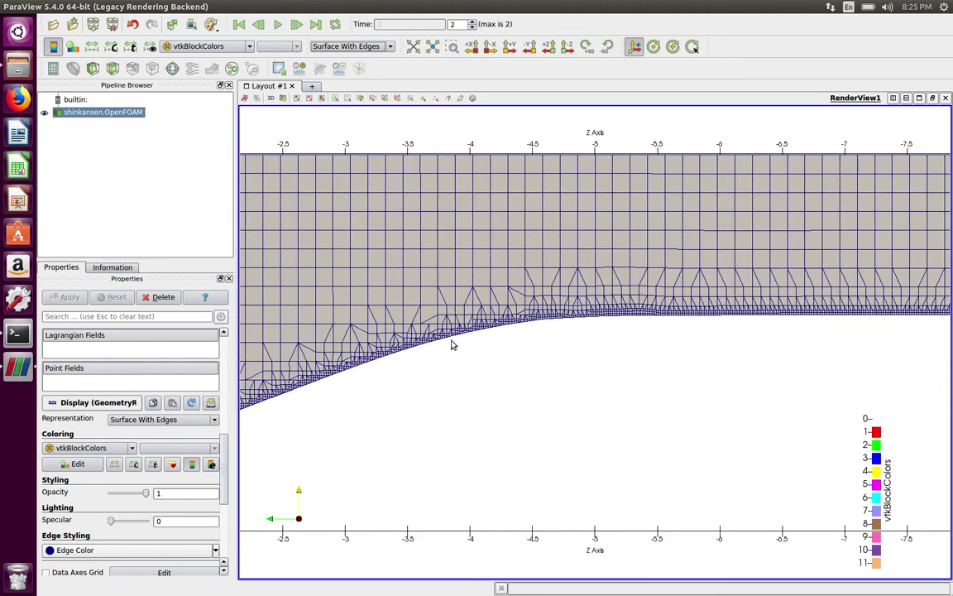
{"action": "scroll", "coordinate": [391, 361], "scroll_direction": "up", "scroll_amount": 1}
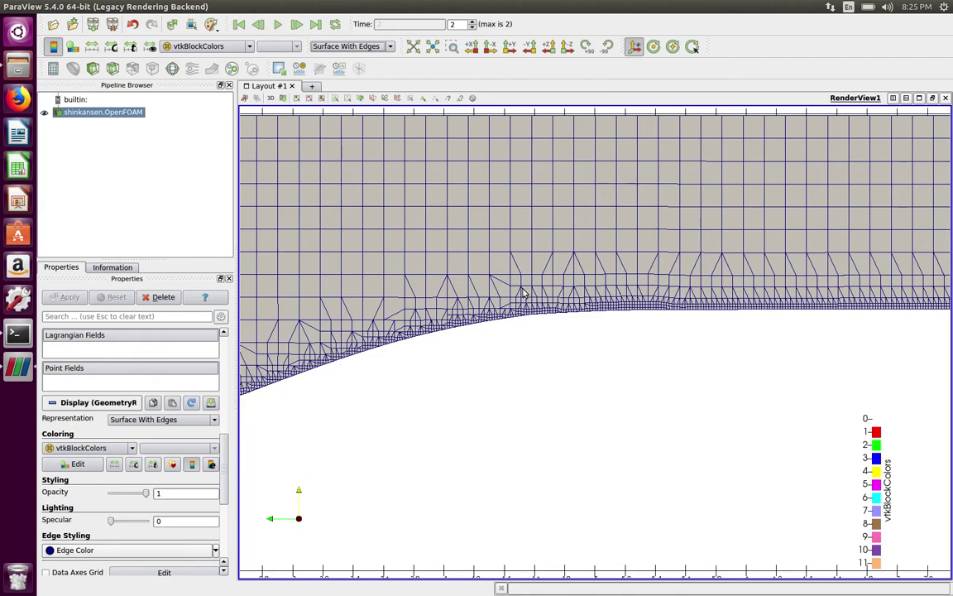
Open constant/triSurface/train.obj and show it in the render view
{"action": "left_click", "coordinate": [55, 24]}
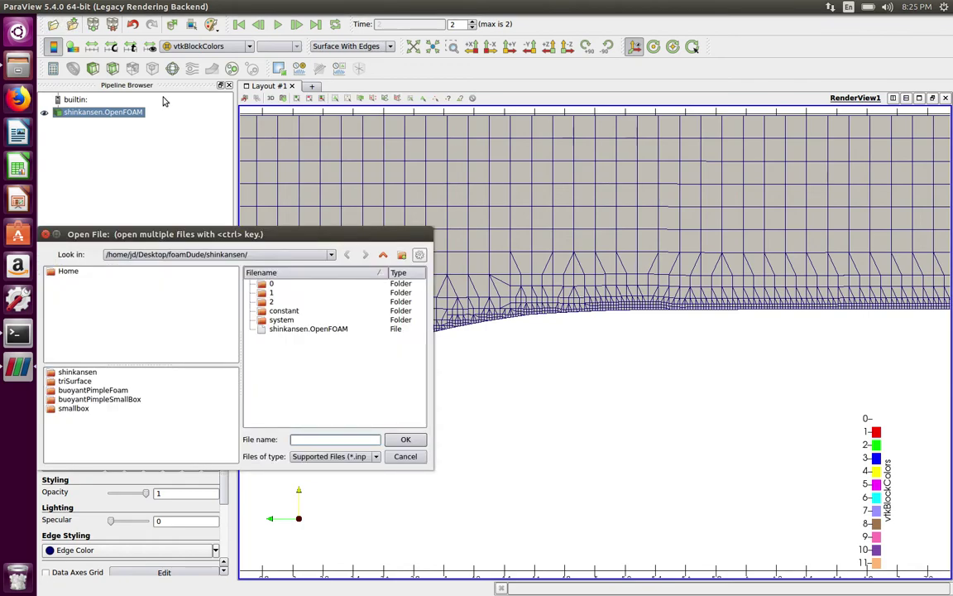
{"action": "double_click", "coordinate": [287, 313]}
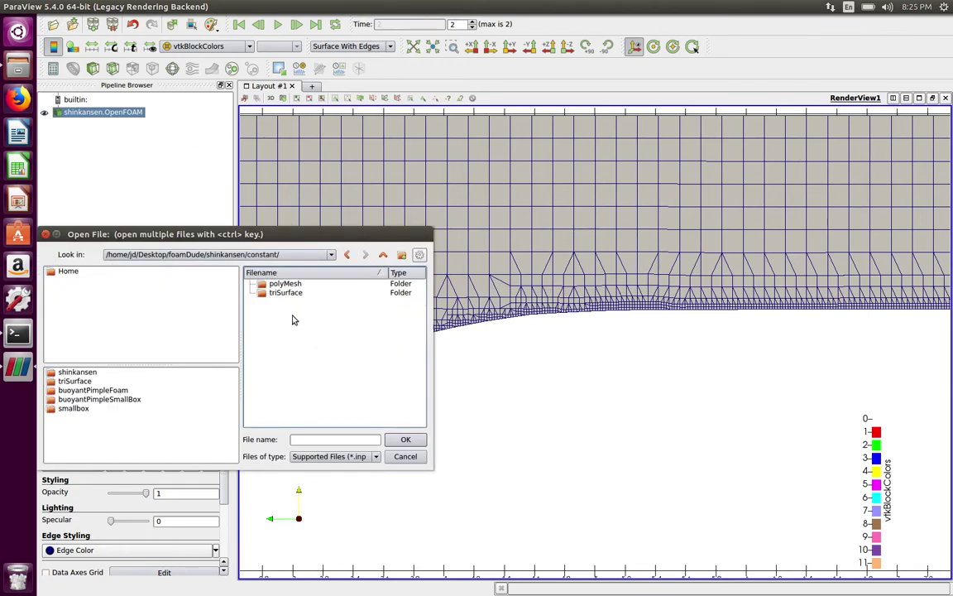
{"action": "double_click", "coordinate": [285, 294]}
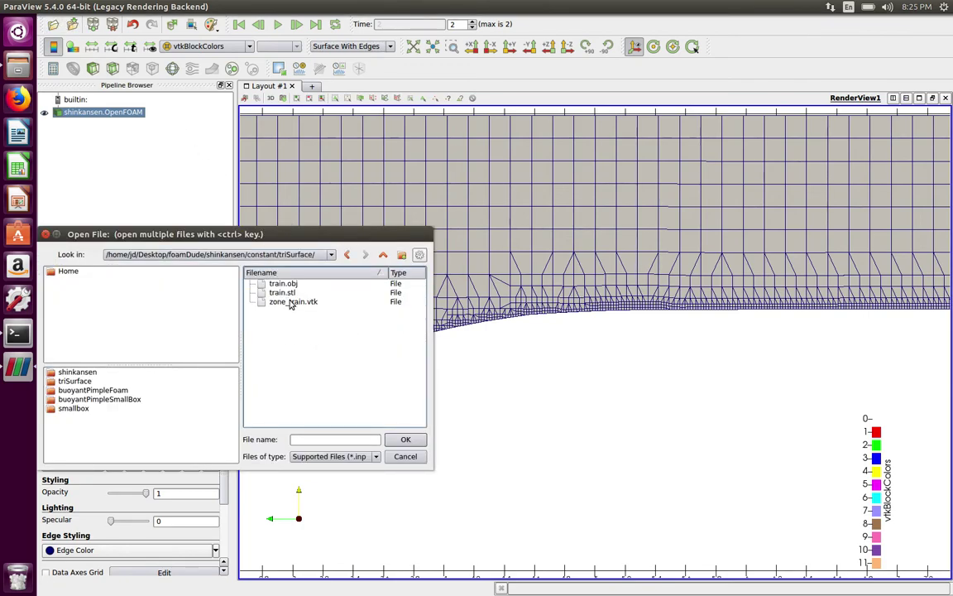
{"action": "double_click", "coordinate": [285, 292]}
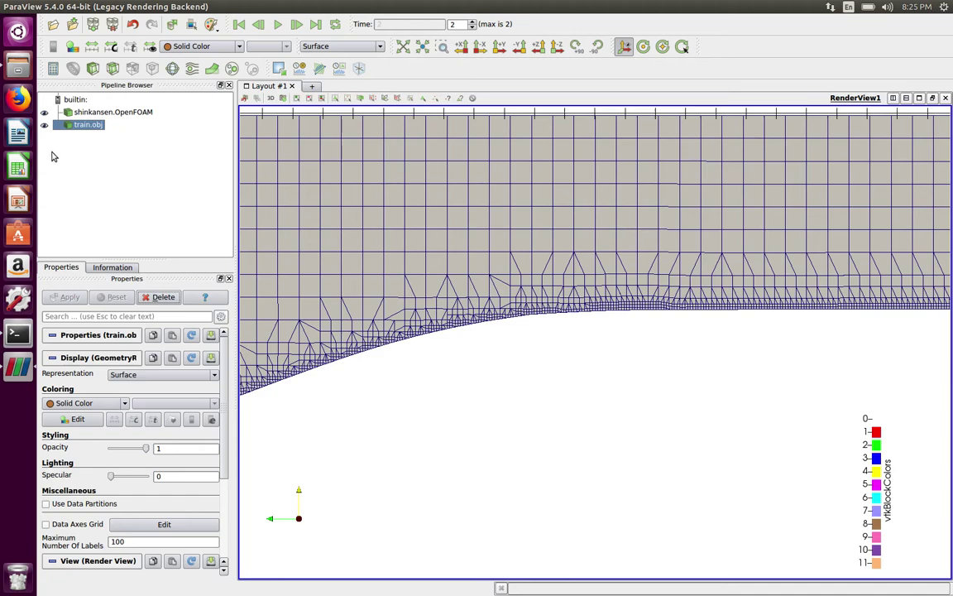
{"action": "left_click", "coordinate": [44, 125]}
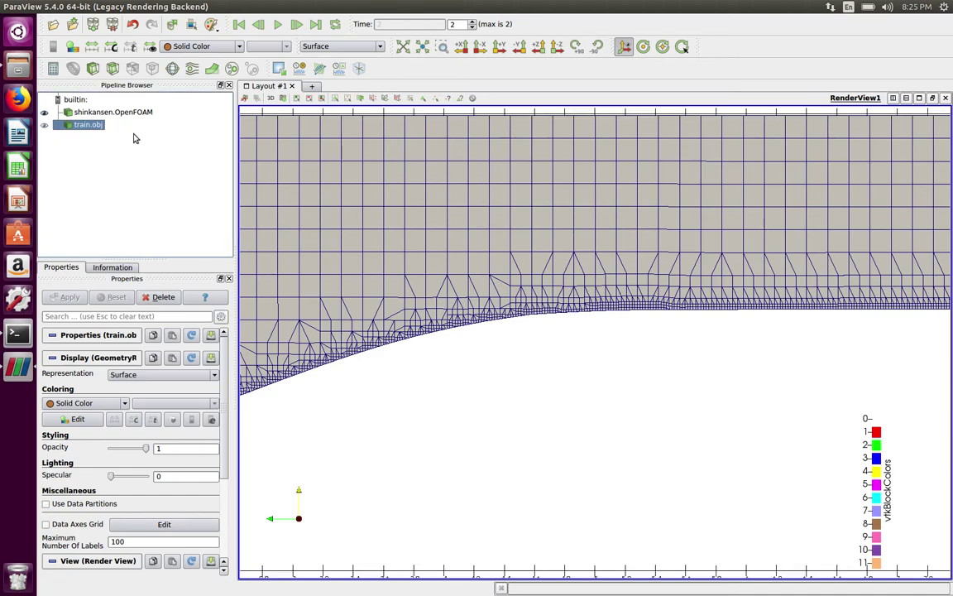
Open train.stl and apply it so the surface is displayed
{"action": "left_click", "coordinate": [54, 24]}
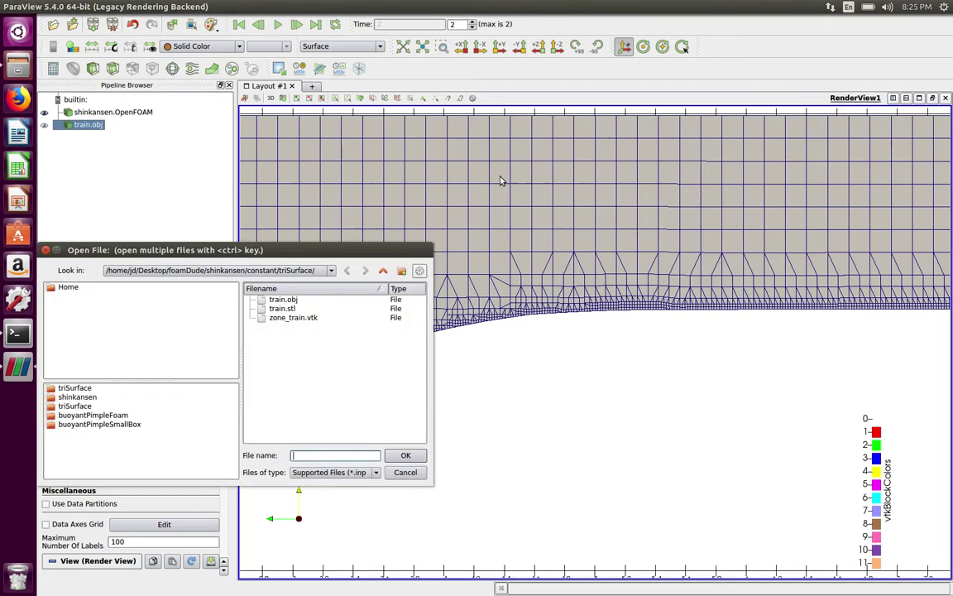
{"action": "double_click", "coordinate": [281, 308]}
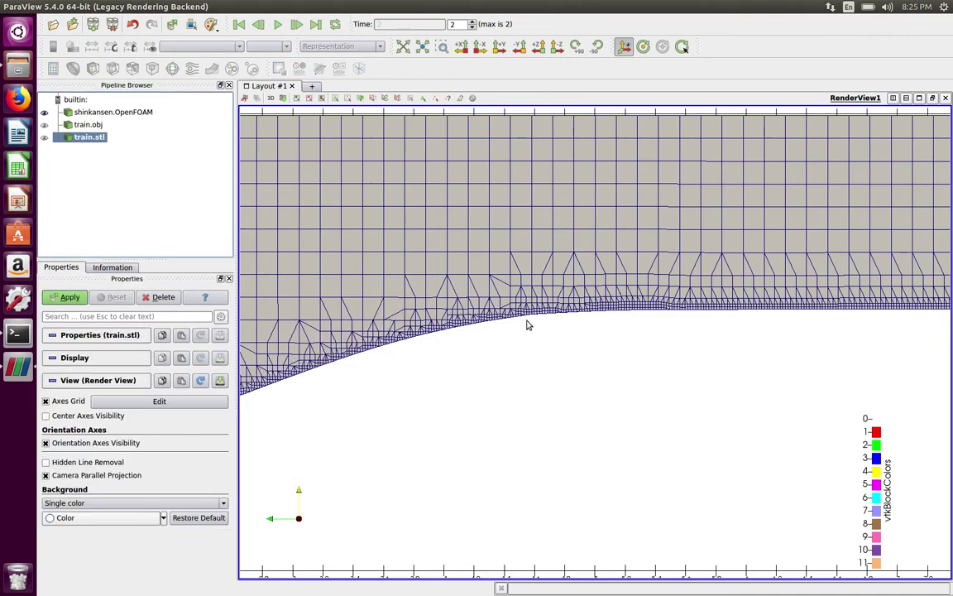
{"action": "left_click", "coordinate": [69, 297]}
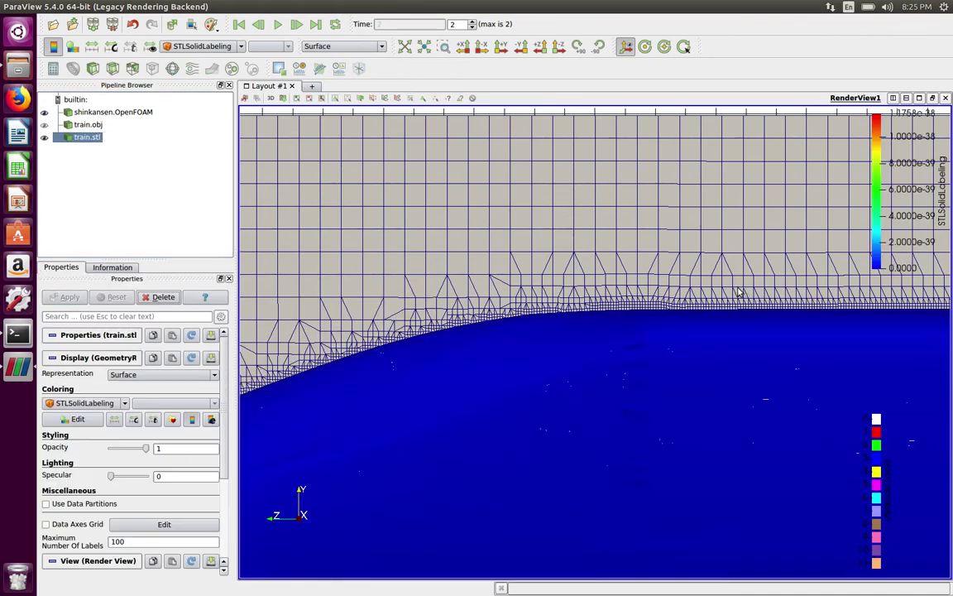
Switch train.stl from STLSolidLabeling to solid navy blue (0, 0, 127) colouring
{"action": "scroll", "coordinate": [631, 273], "scroll_direction": "down", "scroll_amount": 3}
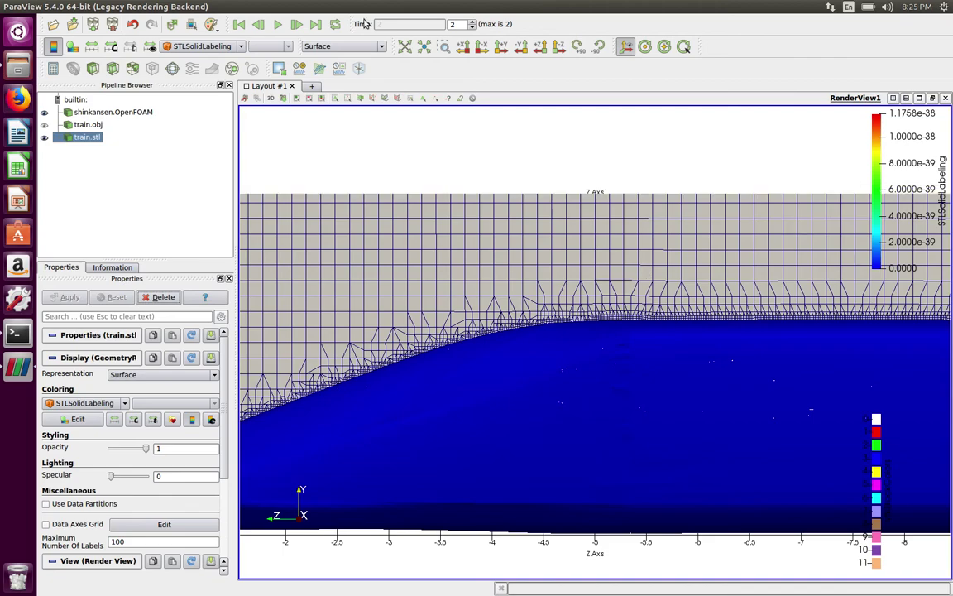
{"action": "left_click", "coordinate": [213, 46]}
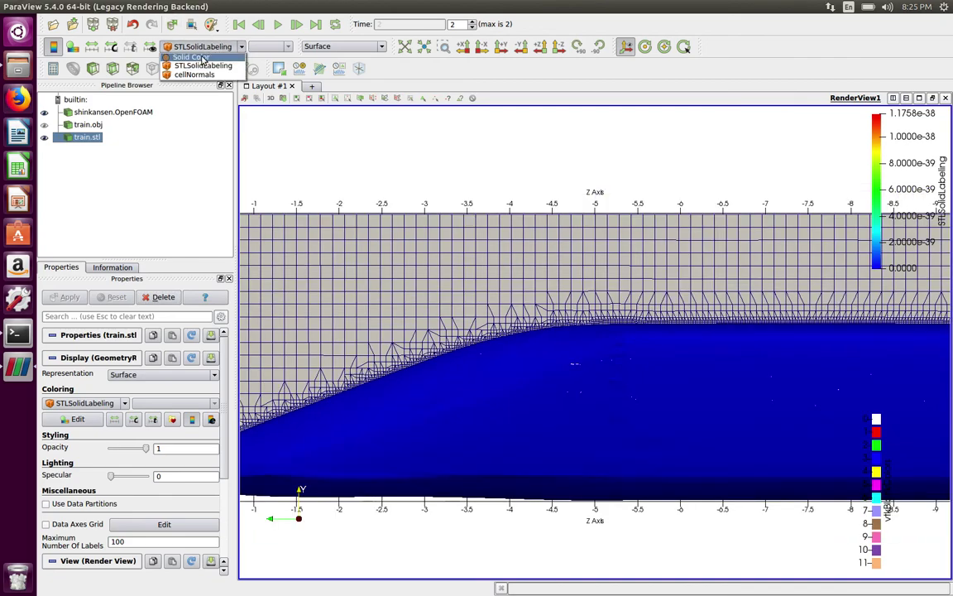
{"action": "left_click", "coordinate": [194, 55]}
{"action": "scroll", "coordinate": [465, 285], "scroll_direction": "down", "scroll_amount": 4}
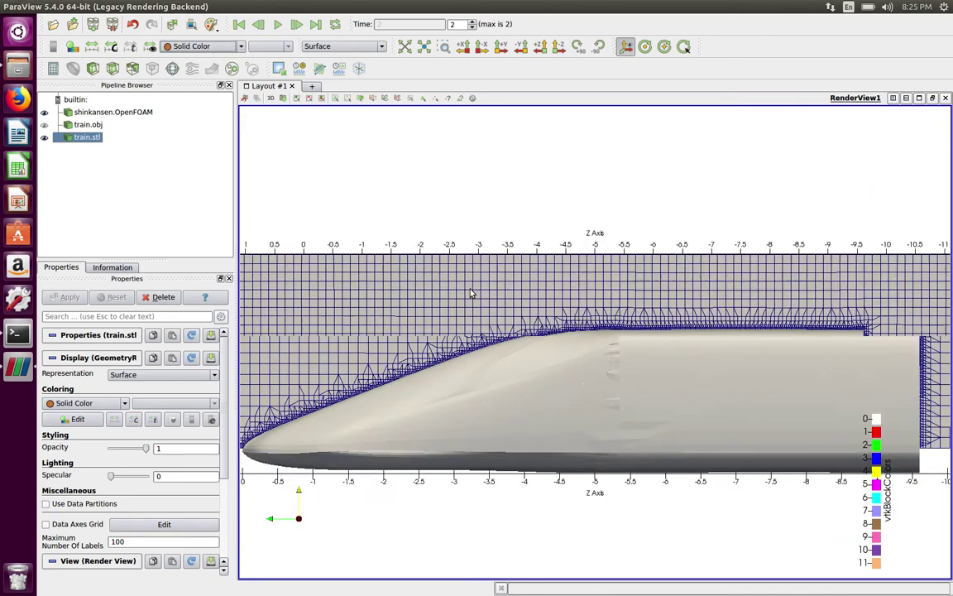
{"action": "left_click", "coordinate": [72, 46]}
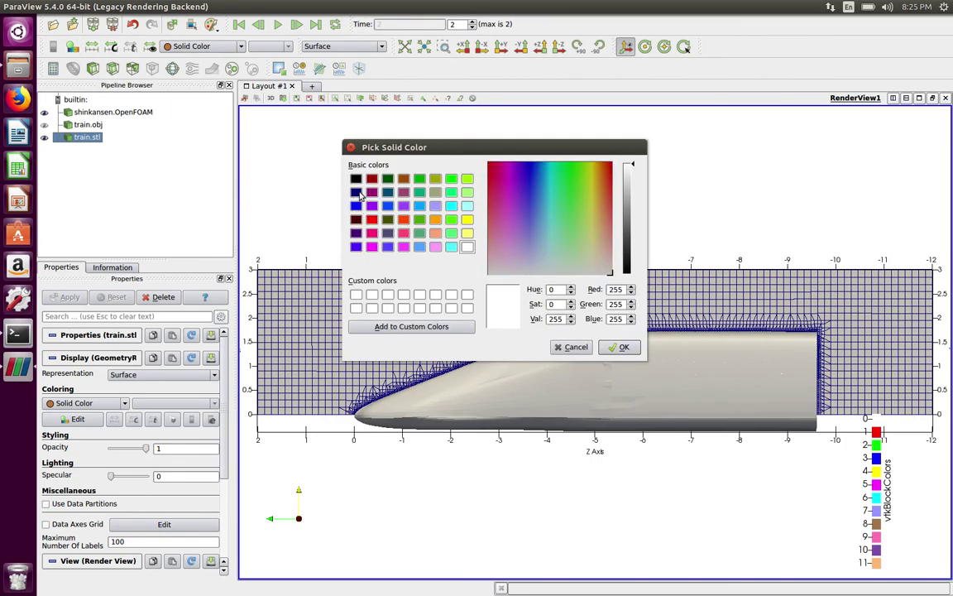
{"action": "left_click", "coordinate": [356, 193]}
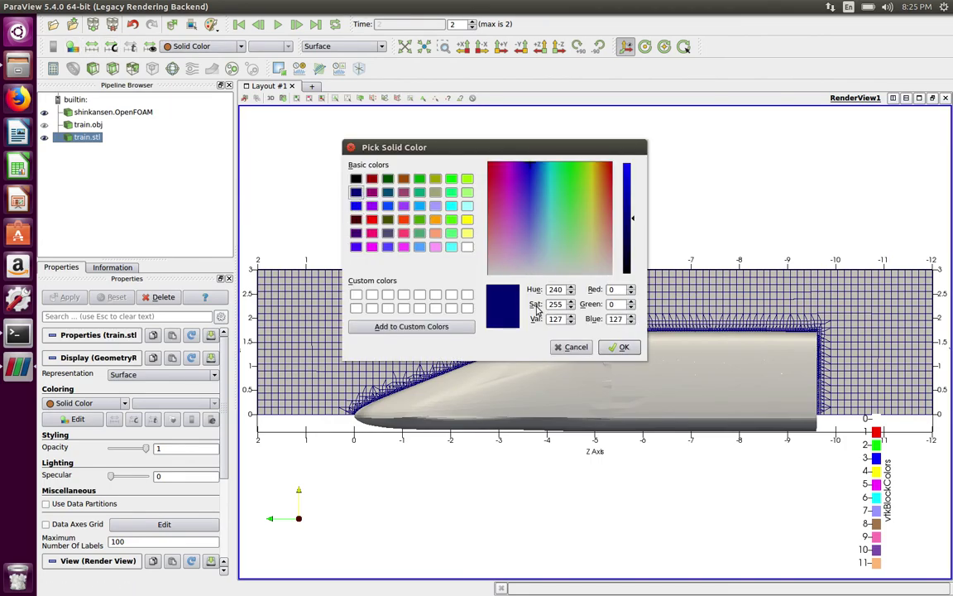
{"action": "left_click", "coordinate": [621, 348]}
{"action": "mouse_move", "coordinate": [413, 226]}
{"action": "left_mouse_down"}
{"action": "mouse_move", "coordinate": [530, 237]}
{"action": "mouse_move", "coordinate": [406, 221]}
{"action": "left_mouse_up"}
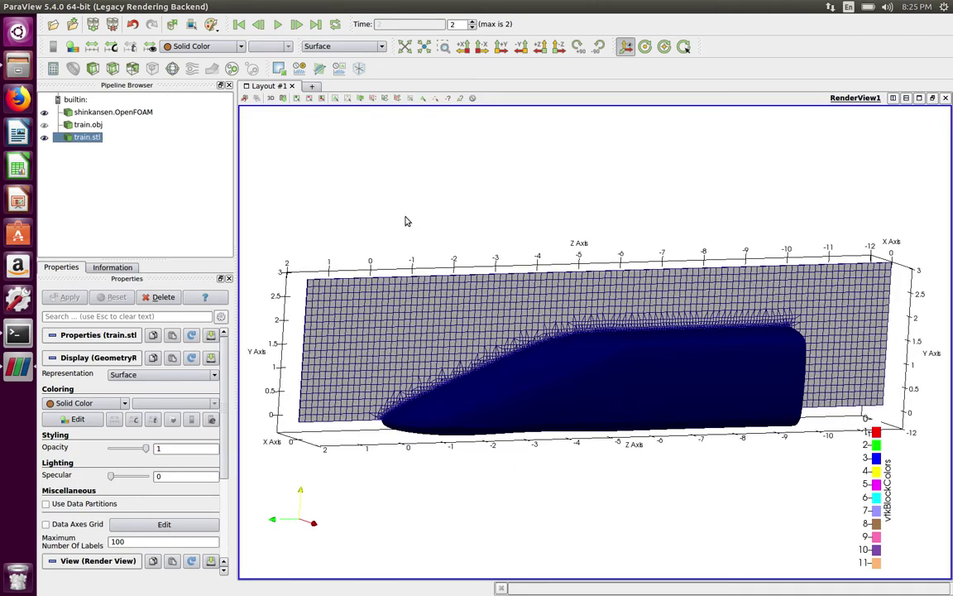
{"action": "scroll", "coordinate": [389, 219], "scroll_direction": "up", "scroll_amount": 3}
{"action": "scroll", "coordinate": [495, 283], "scroll_direction": "up", "scroll_amount": 1}
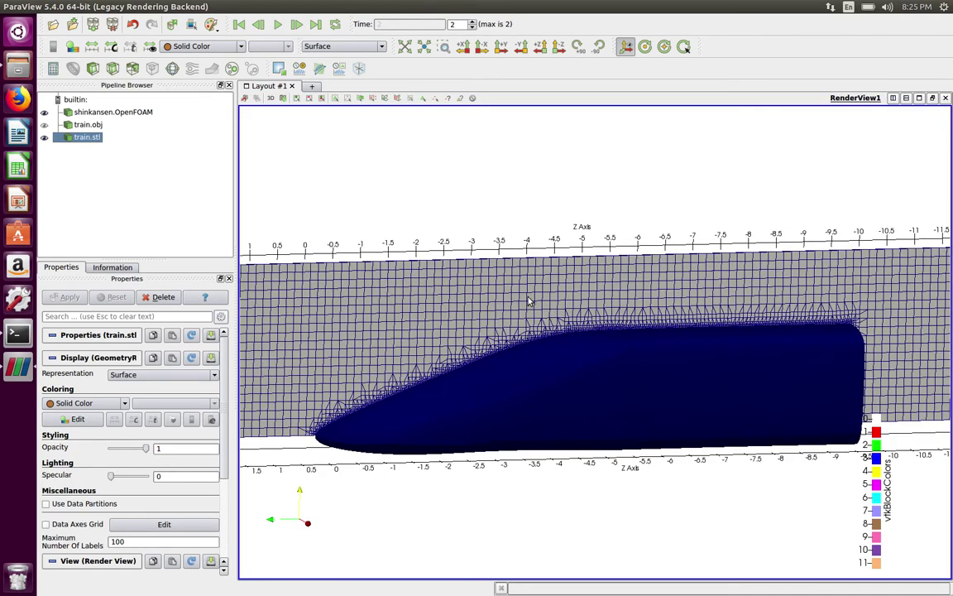
{"action": "scroll", "coordinate": [530, 301], "scroll_direction": "up", "scroll_amount": 6}
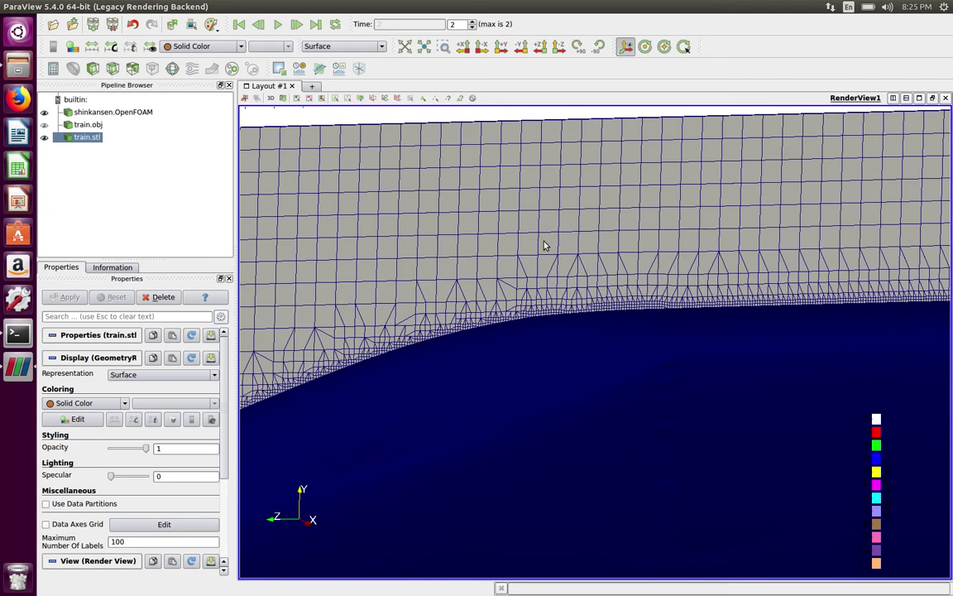
{"action": "scroll", "coordinate": [542, 245], "scroll_direction": "down", "scroll_amount": 6}
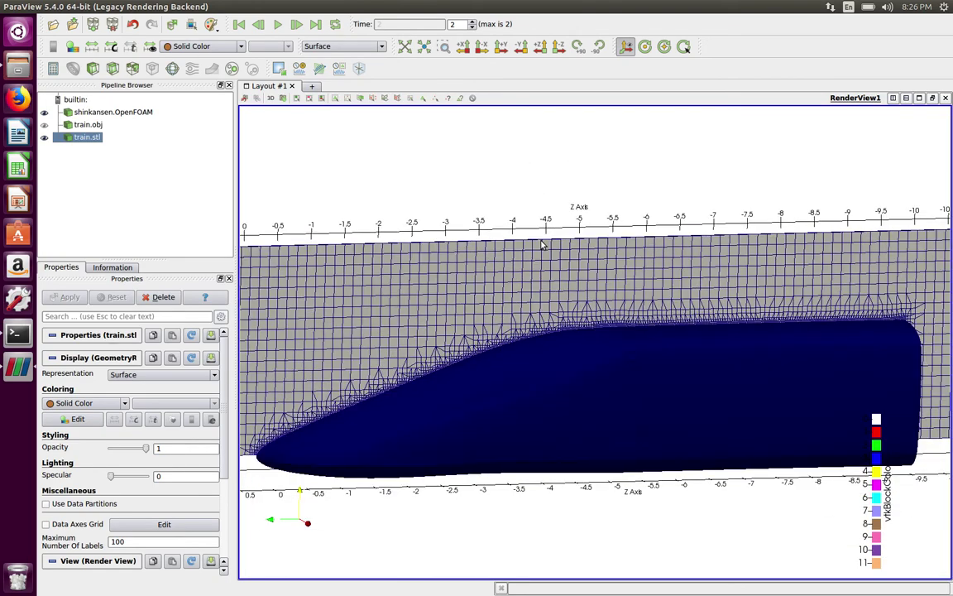
{"action": "scroll", "coordinate": [542, 245], "scroll_direction": "down", "scroll_amount": 2}
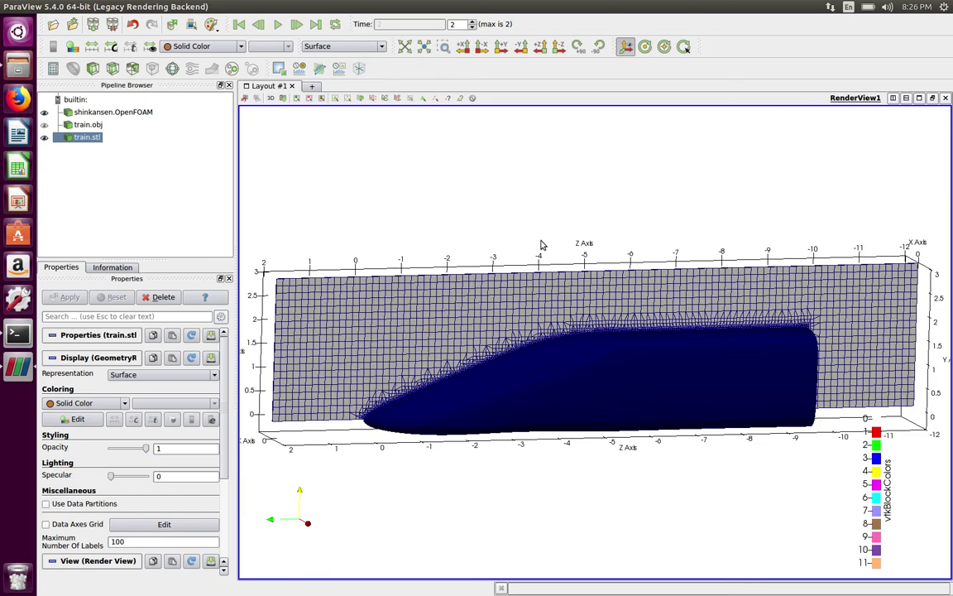